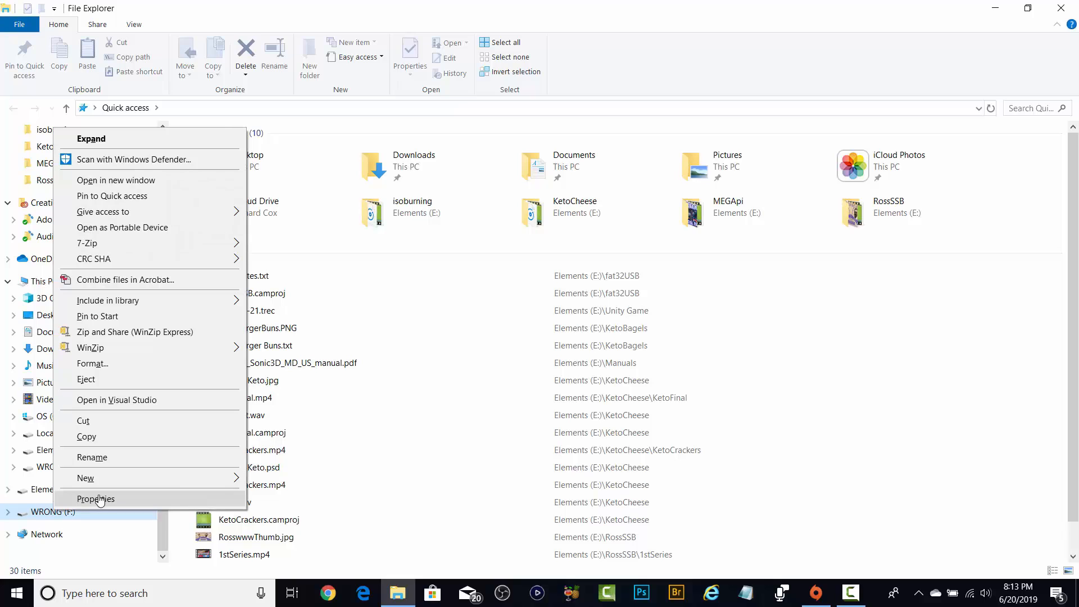
# Check the WRONG (F:) drive's file system in its properties, and the file system and capacity choices Windows offers for formatting it
pyautogui.click(95, 499)
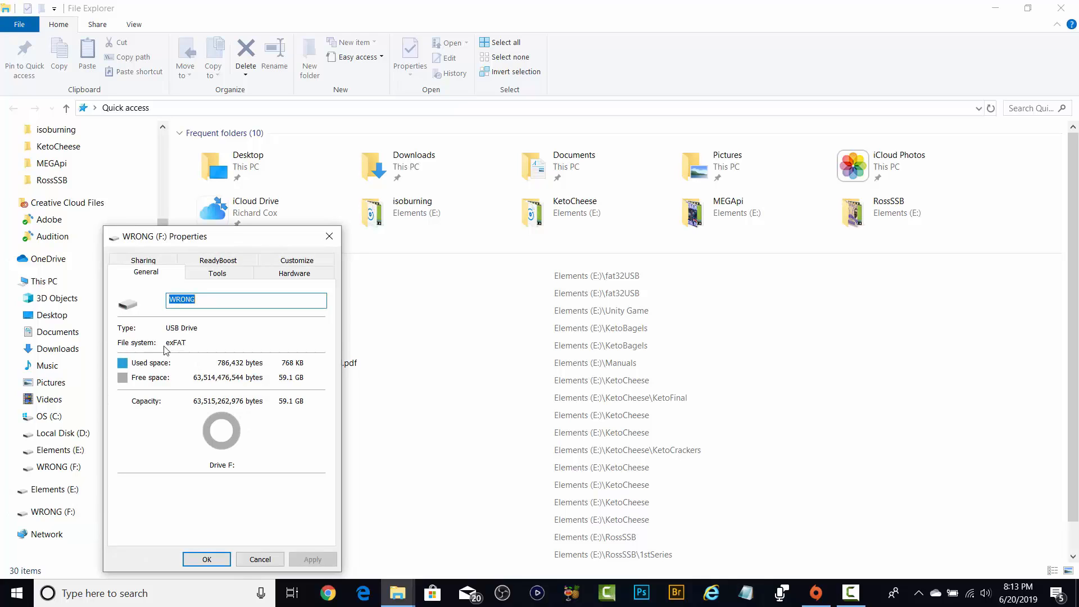
pyautogui.click(220, 561)
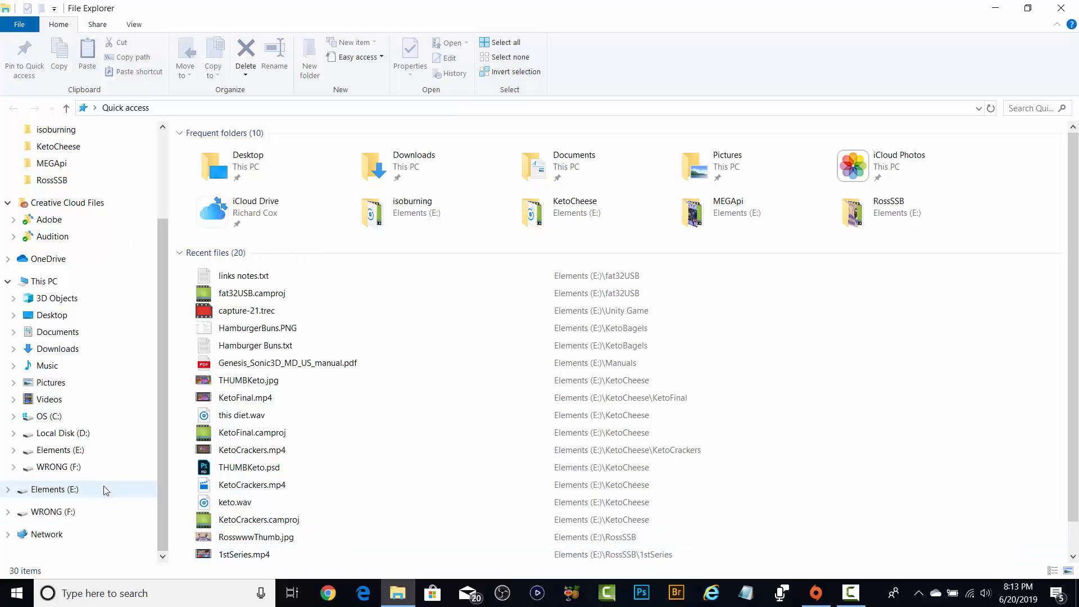
pyautogui.rightClick(53, 475)
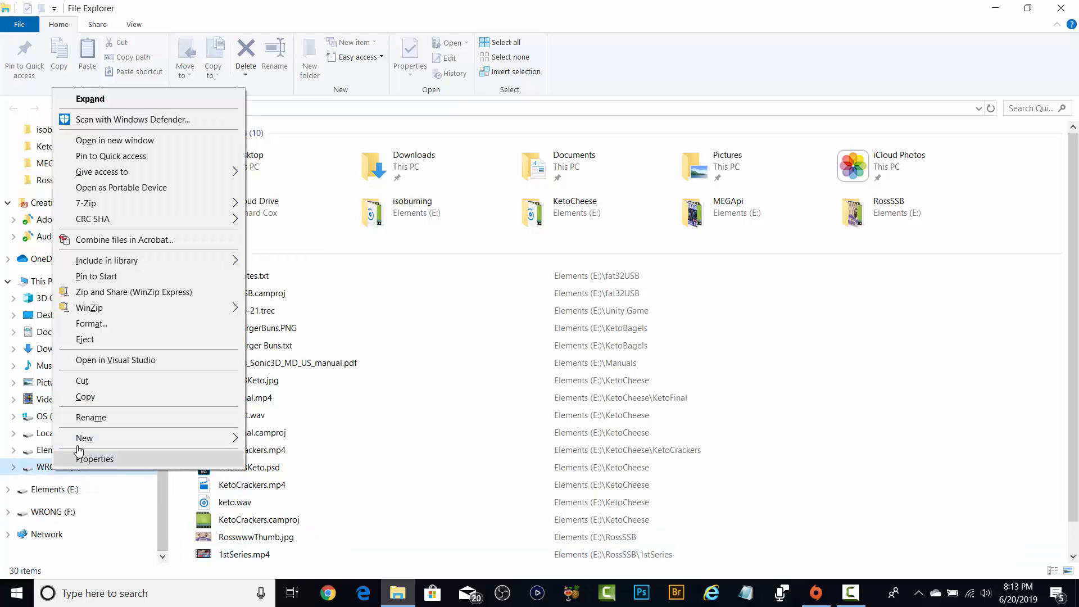
pyautogui.click(164, 334)
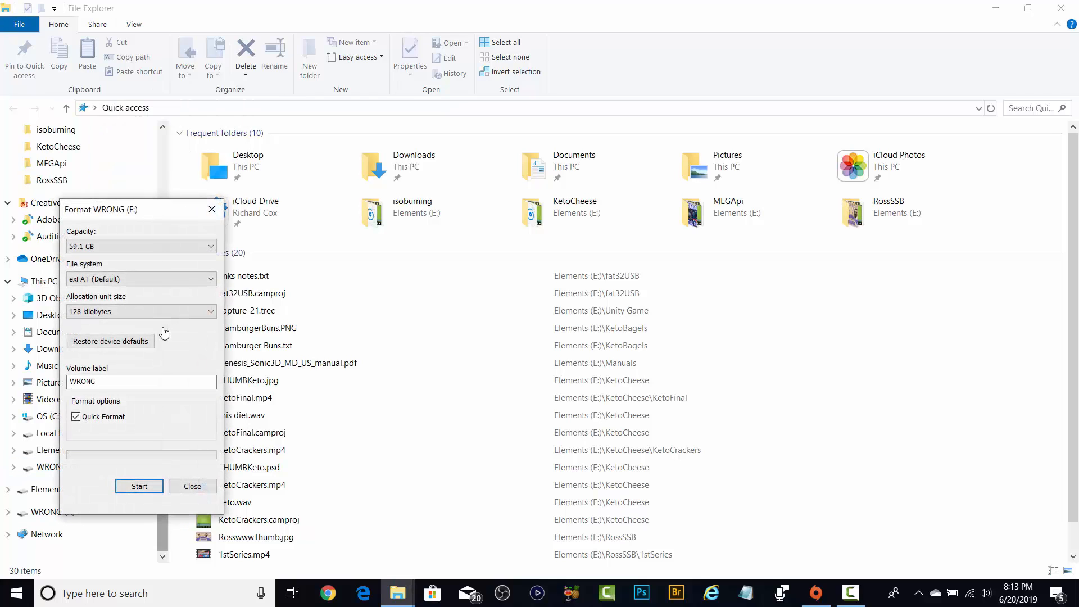
pyautogui.click(211, 280)
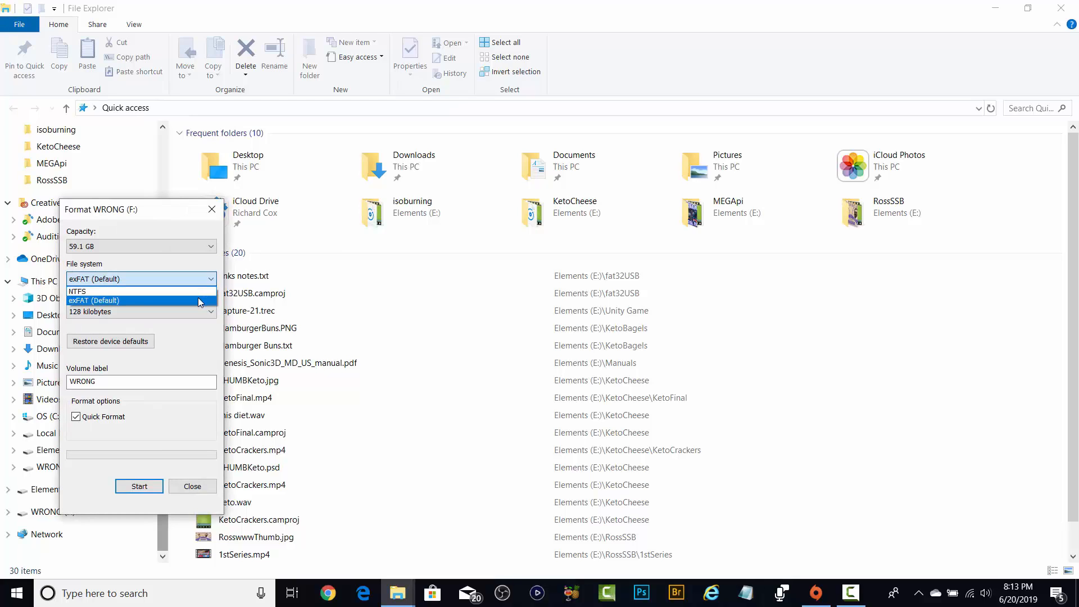
pyautogui.click(211, 251)
pyautogui.click(212, 250)
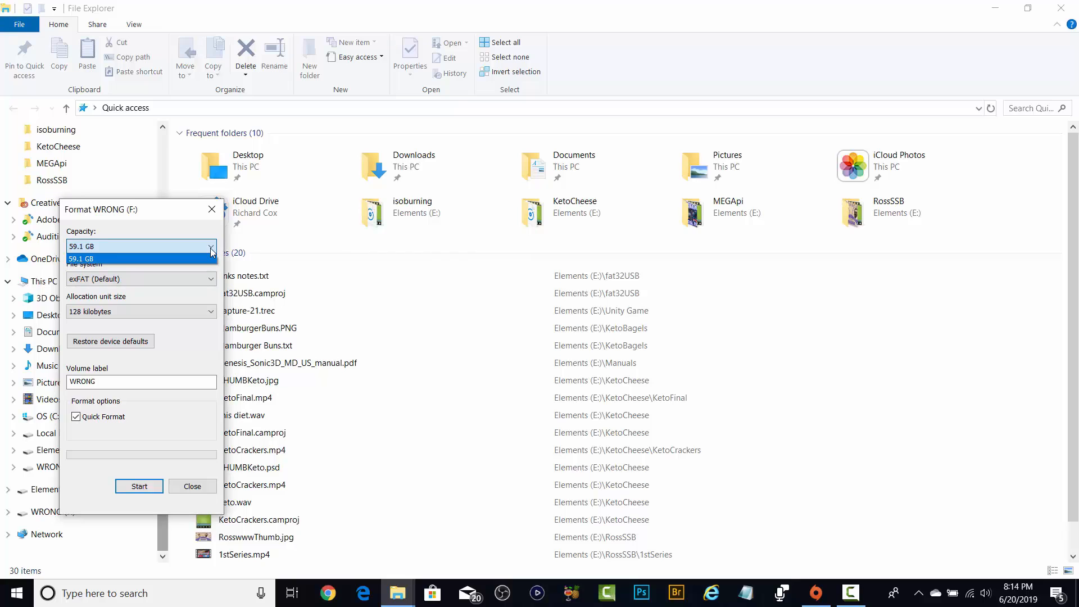
pyautogui.click(197, 491)
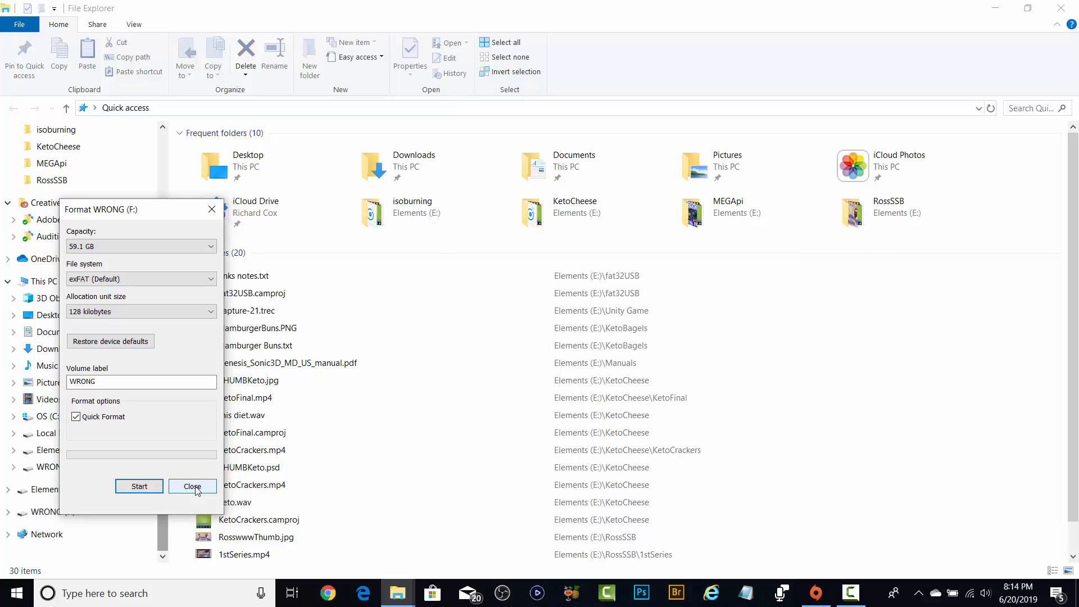
pyautogui.click(197, 490)
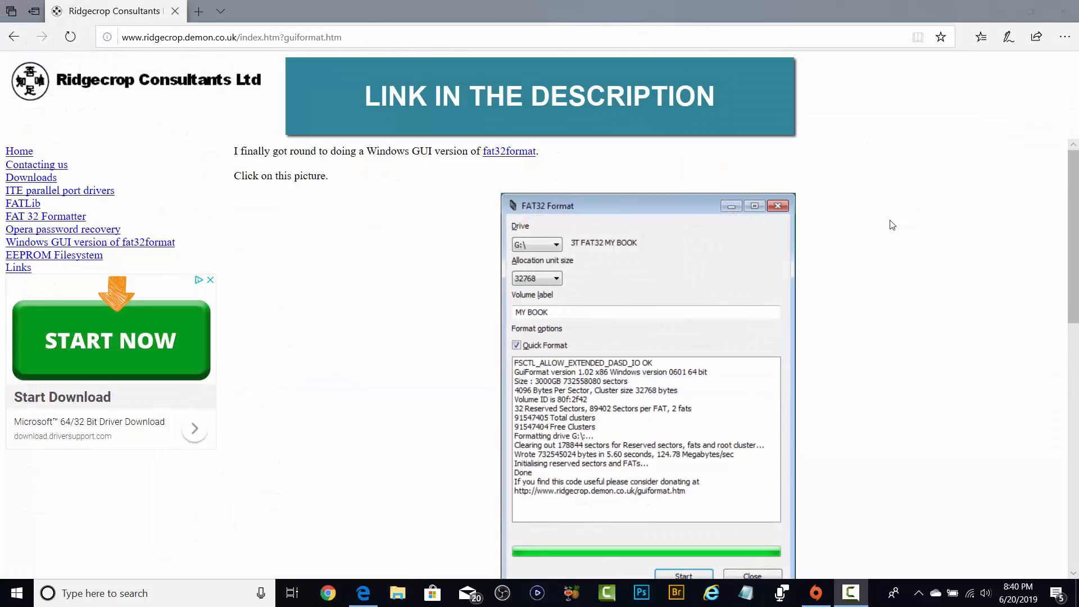
pyautogui.click(662, 331)
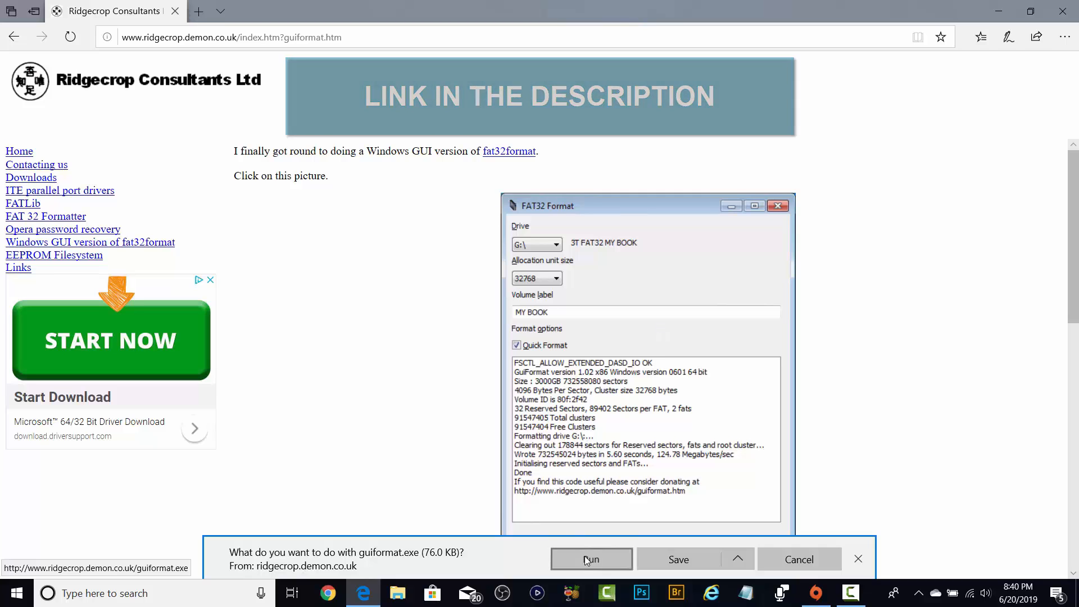
pyautogui.click(584, 559)
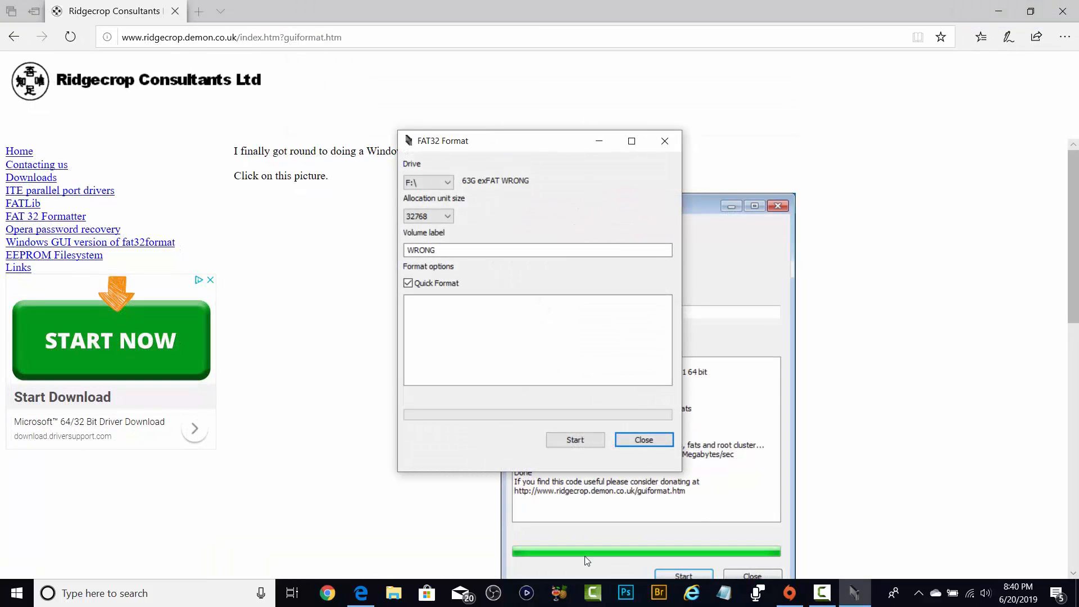
pyautogui.click(662, 442)
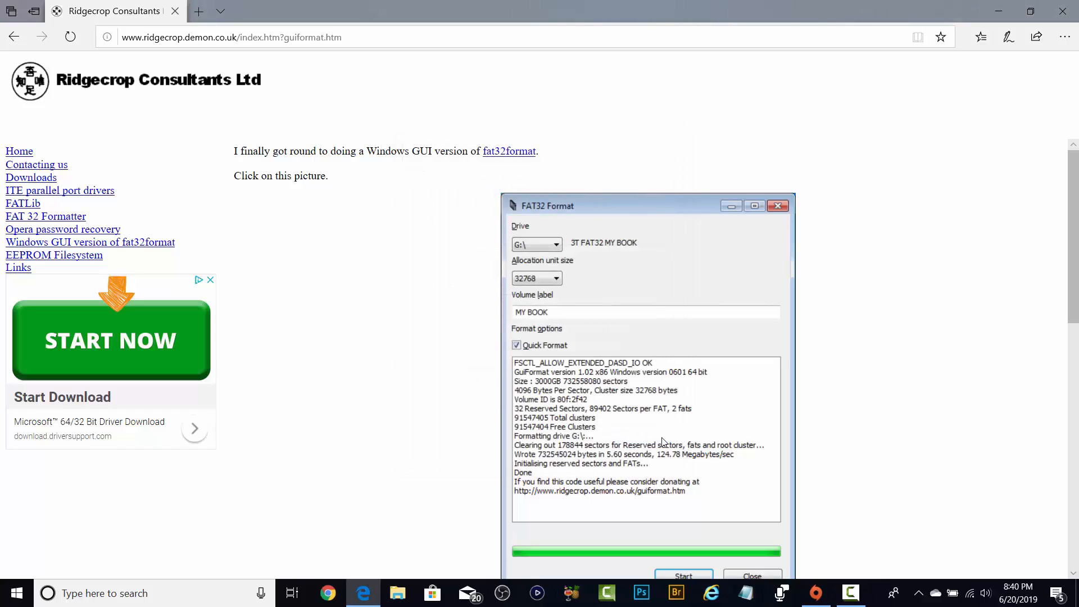
# Save guiformat.exe from the Ridgecrop page and launch it from its download folder
pyautogui.click(663, 441)
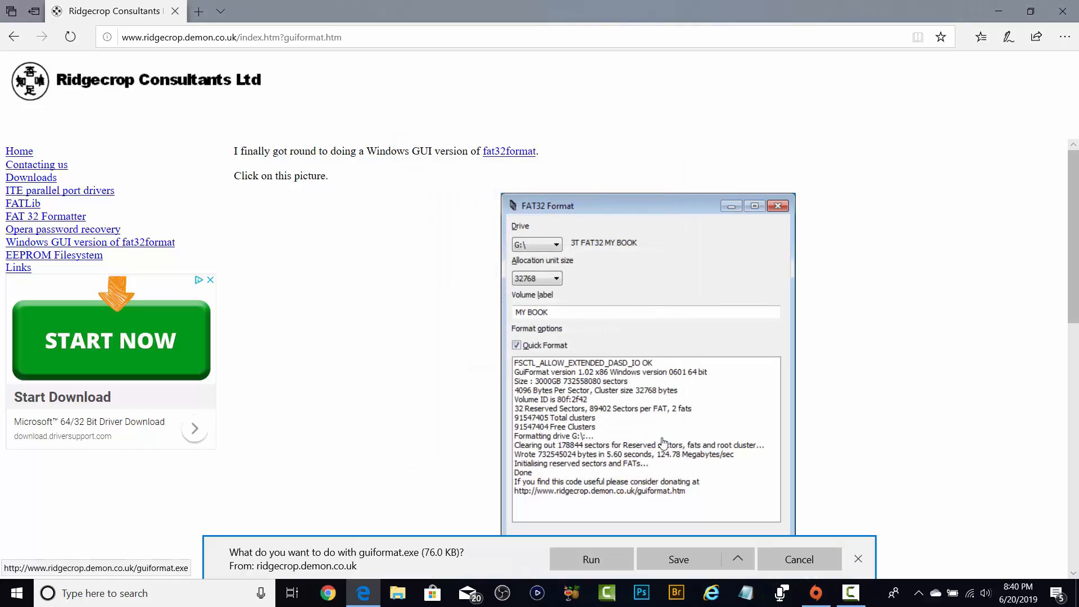
pyautogui.click(707, 559)
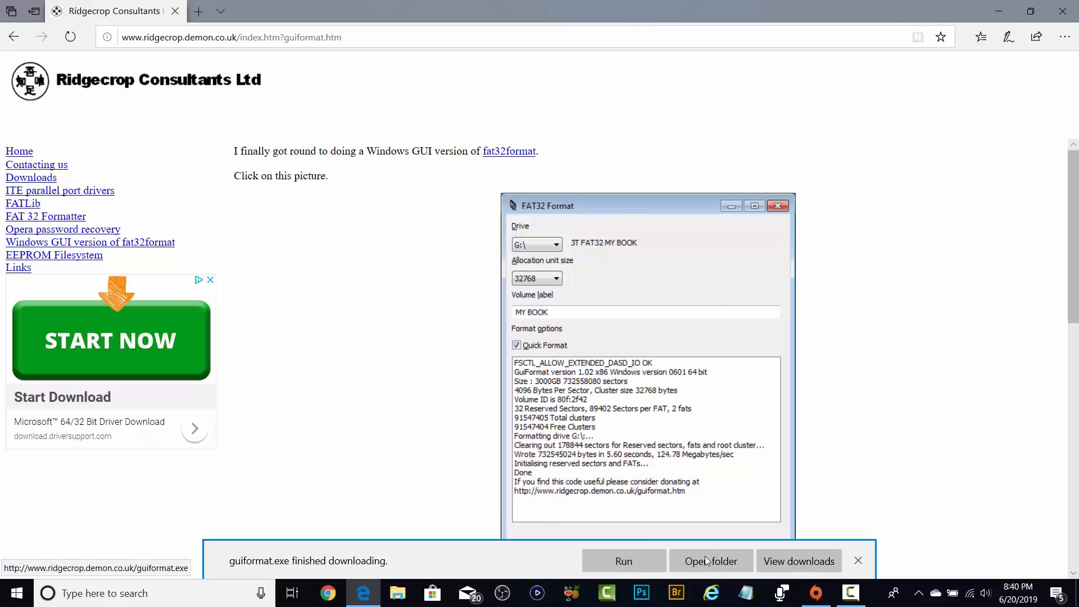
pyautogui.click(709, 560)
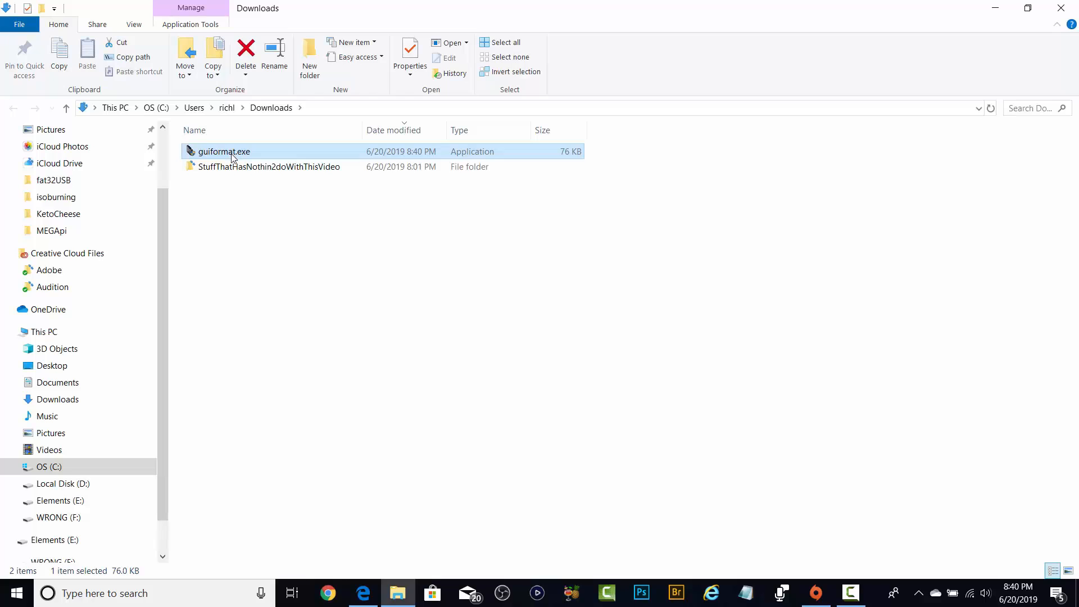
pyautogui.doubleClick(232, 153)
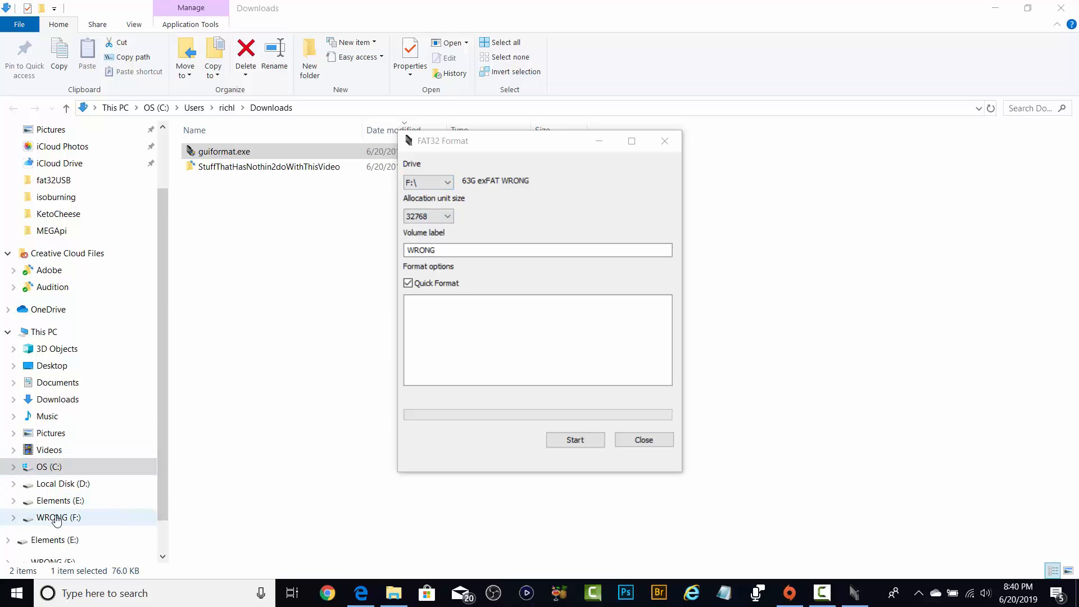
# Set the allocation unit size to 65536 for drive F: and close the Downloads folder window
pyautogui.click(449, 217)
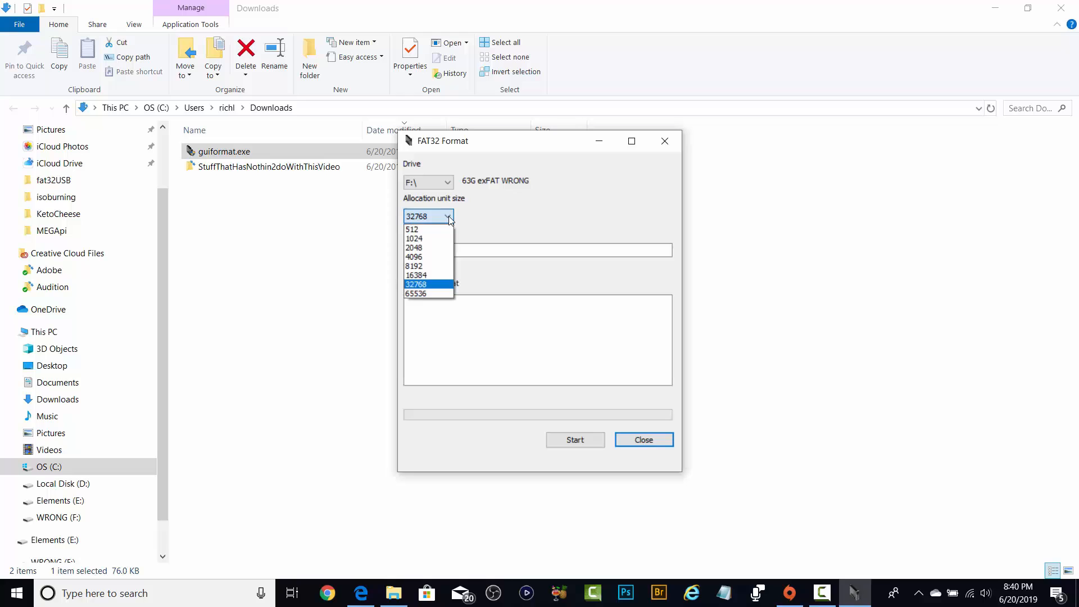
pyautogui.click(428, 293)
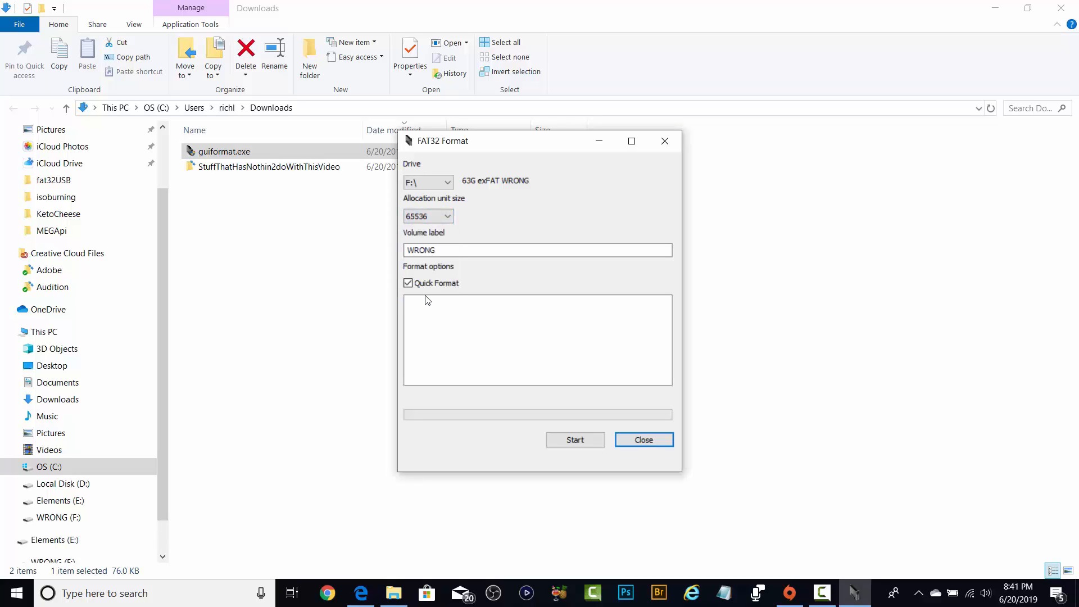
pyautogui.click(1066, 12)
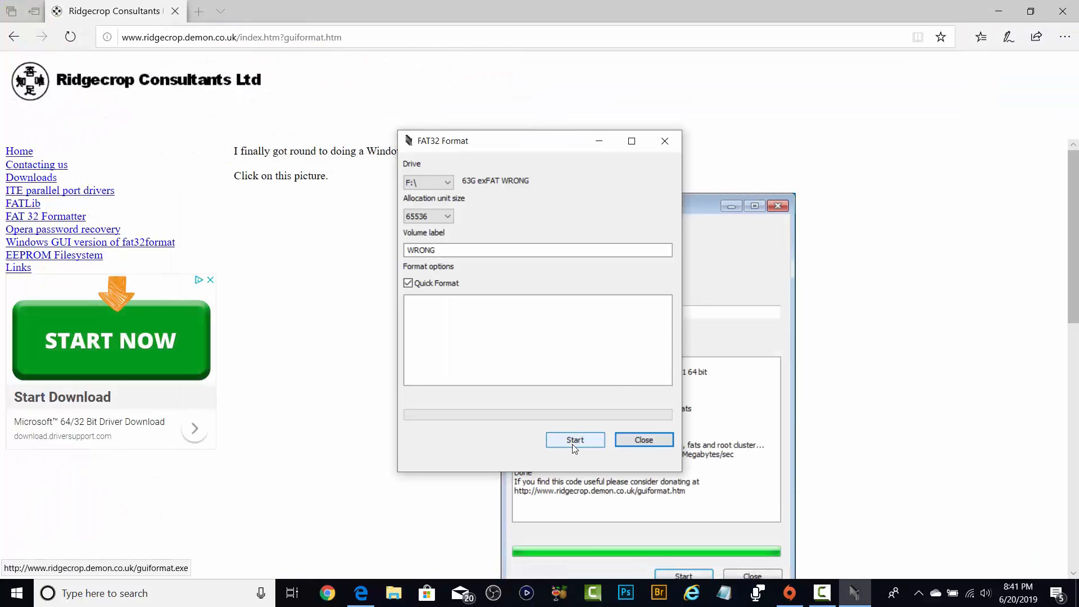
# Replace the volume label of drive F: with RIGHT in FAT32 Format
pyautogui.click(612, 253)
pyautogui.press('BackSpace')
pyautogui.press('BackSpace')
pyautogui.press('BackSpace')
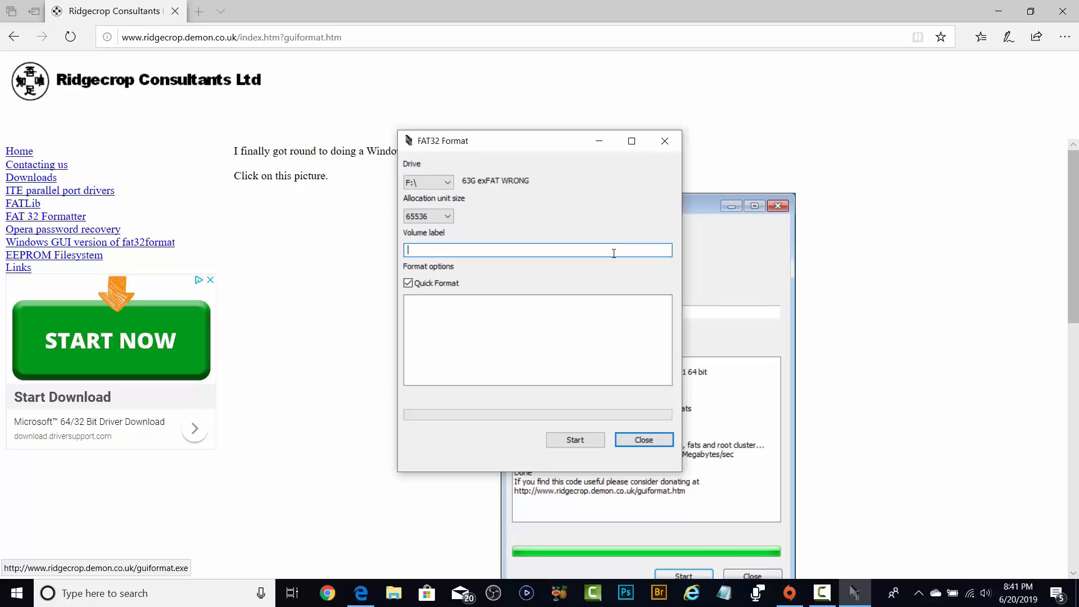
pyautogui.write('RIGHT')
# Quick-format drive F: as FAT32, accepting the loss of all data, and close the formatting utility
pyautogui.click(585, 442)
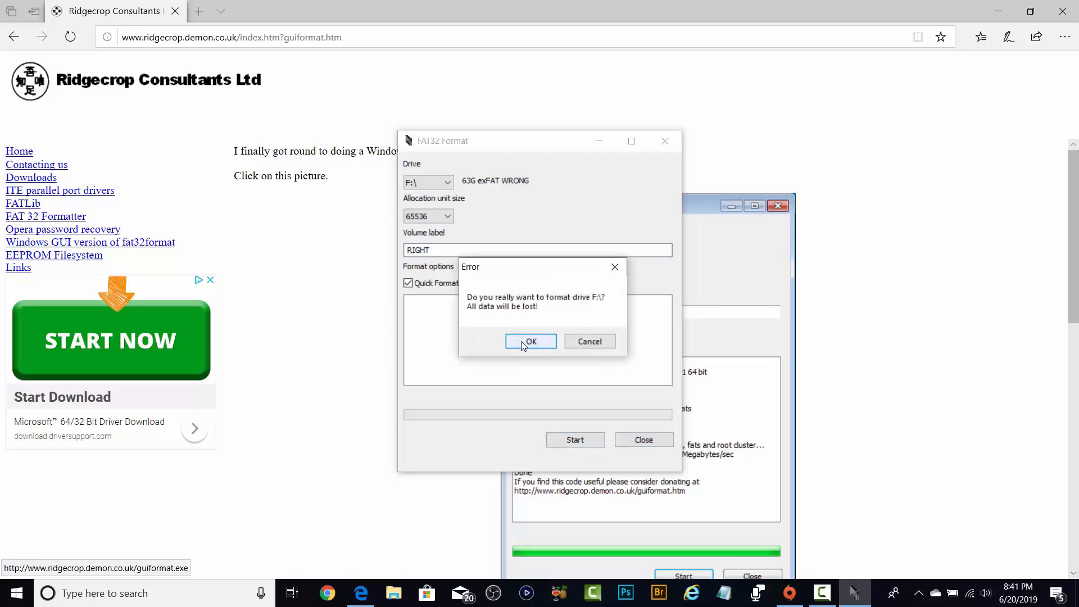
pyautogui.click(521, 339)
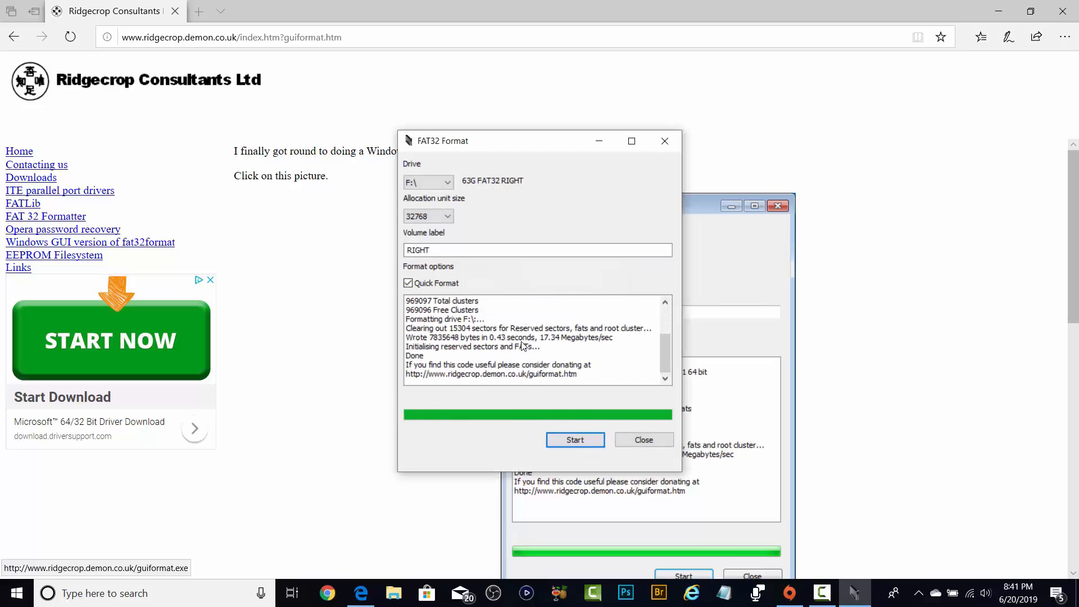
pyautogui.click(644, 441)
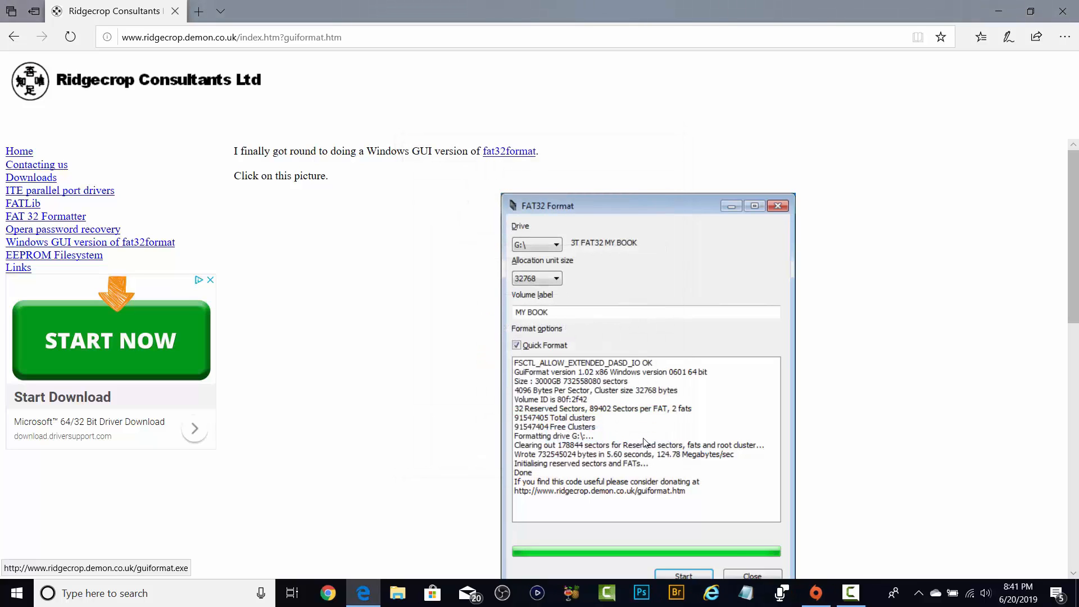
# Switch to File Explorer and check the file system of the RIGHT (F:) drive in its properties
pyautogui.click(393, 597)
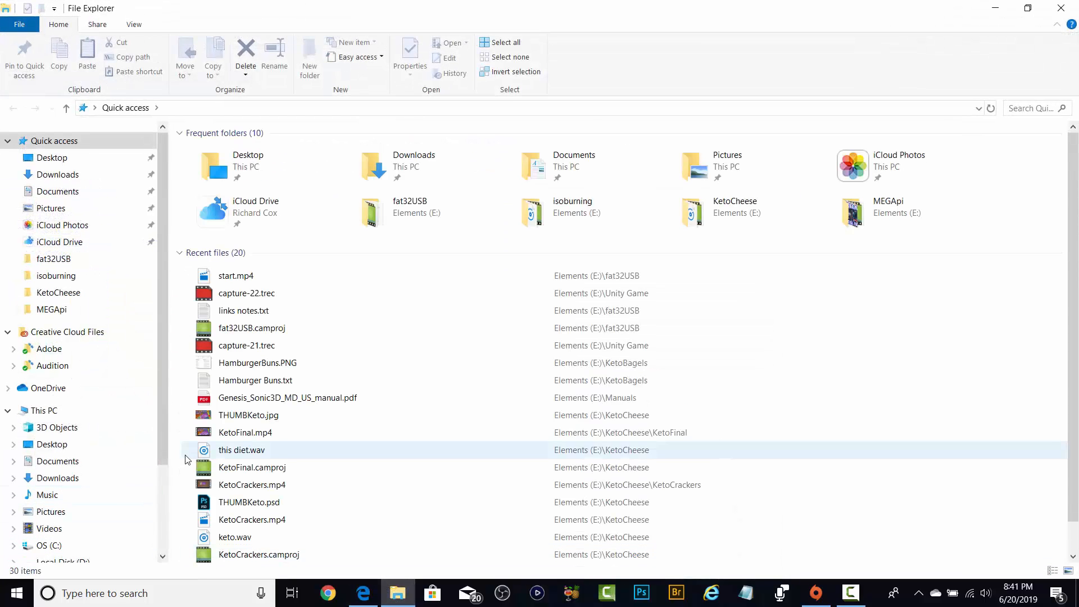
pyautogui.scroll(-3, 166, 452)
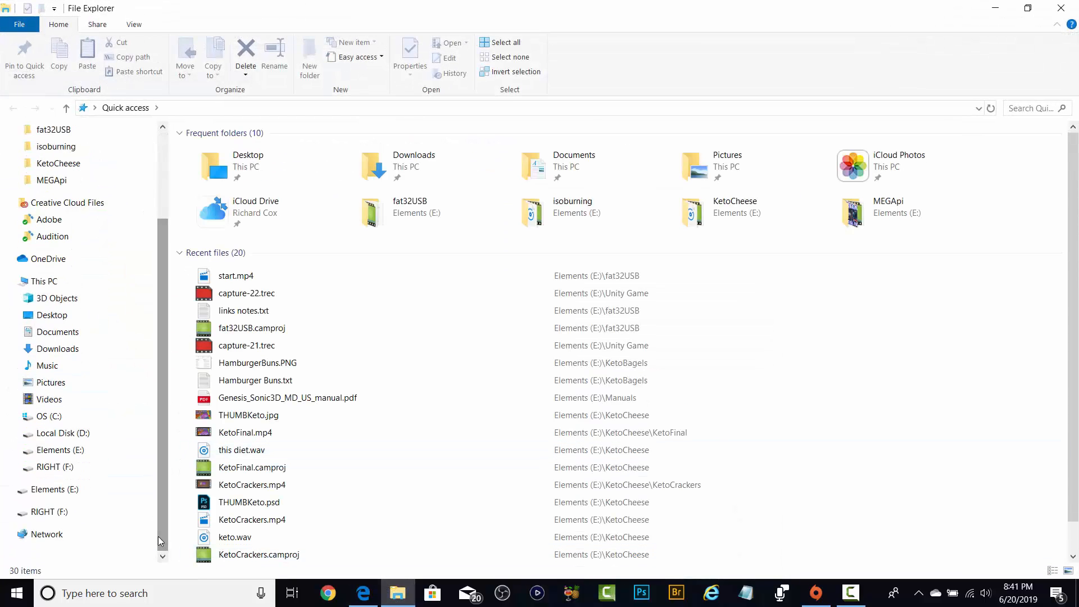
pyautogui.click(45, 512)
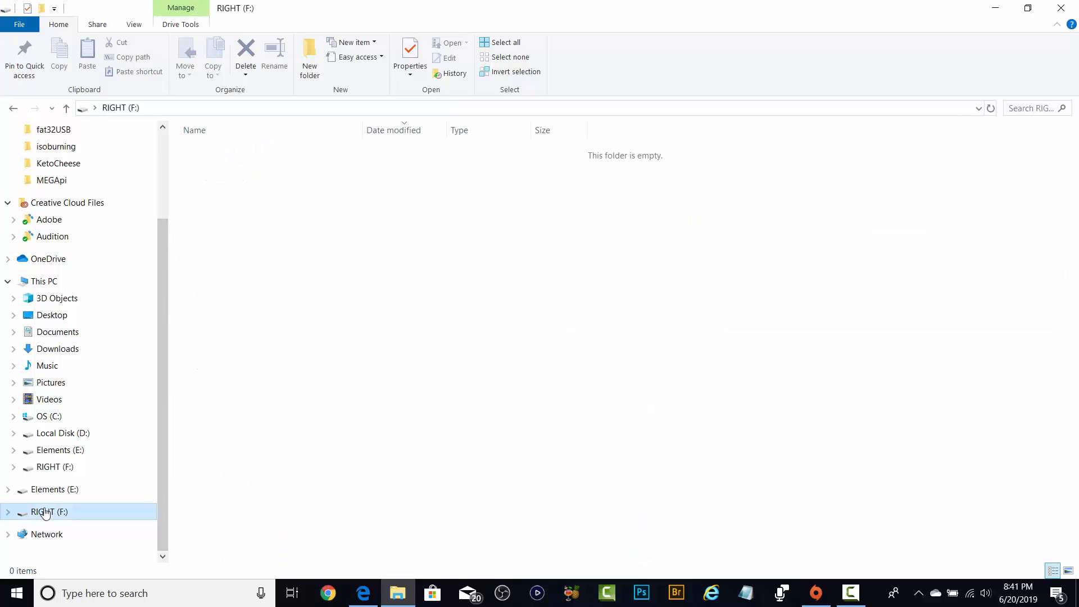
pyautogui.rightClick(45, 513)
pyautogui.click(86, 497)
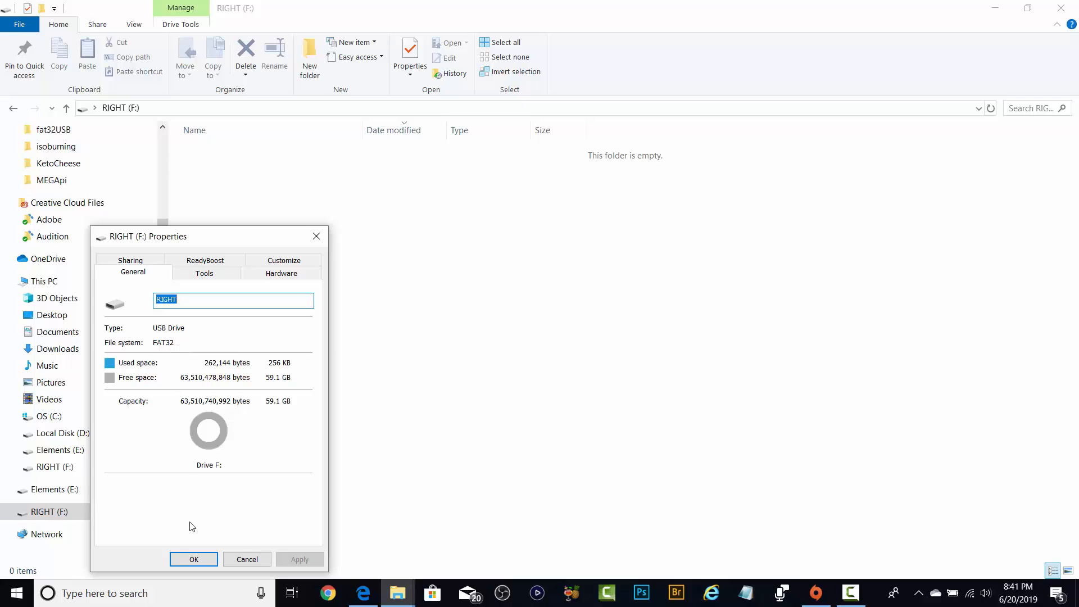
pyautogui.click(194, 560)
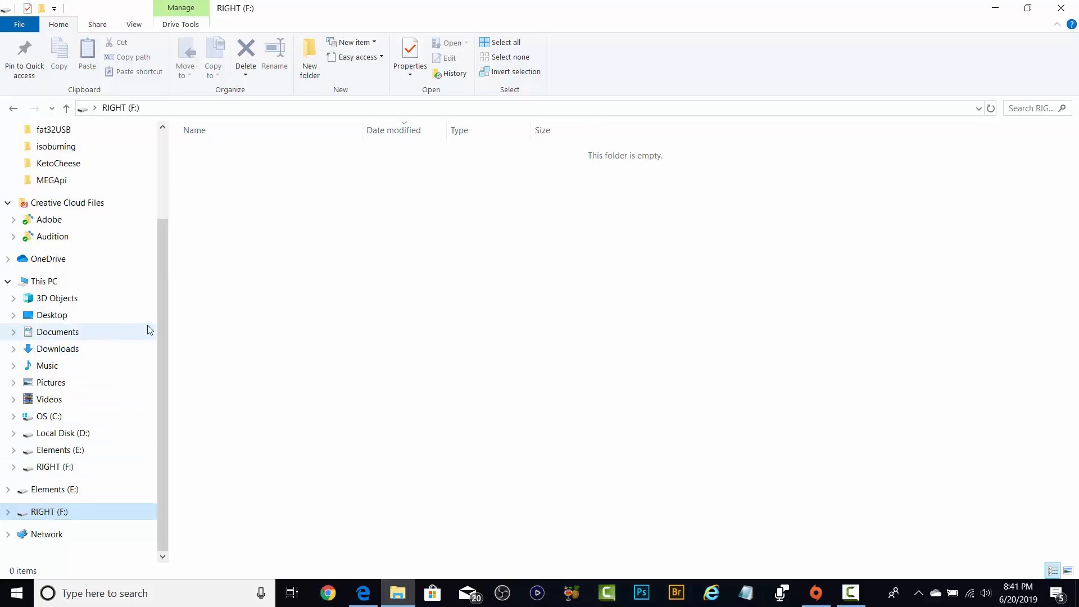
# Launch guiformat.exe from Downloads and set volume label ERROR and allocation unit size 65536 for drive F:
pyautogui.click(118, 346)
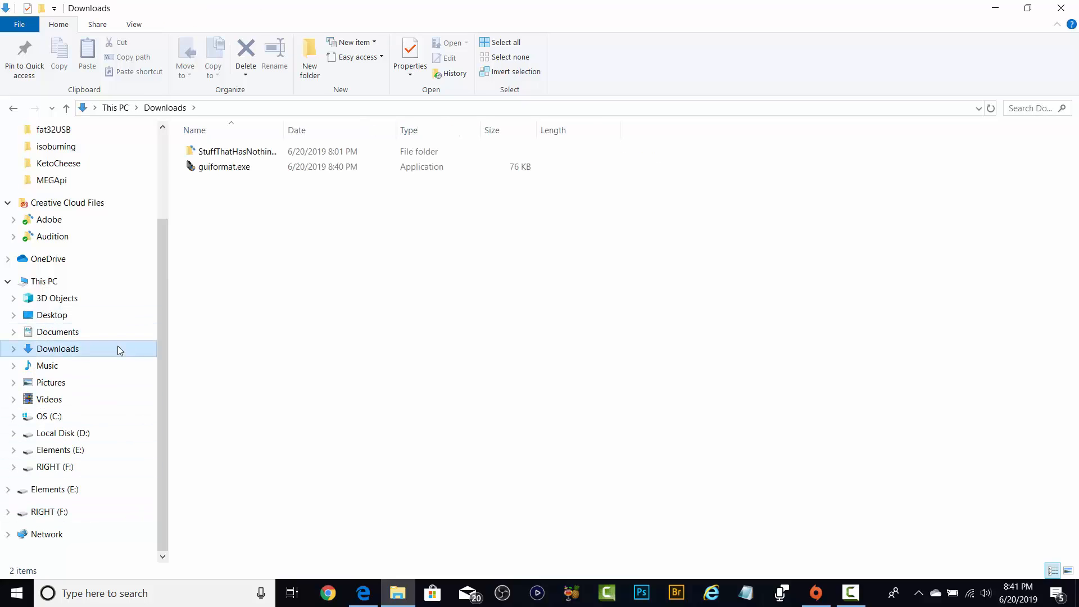
pyautogui.doubleClick(244, 169)
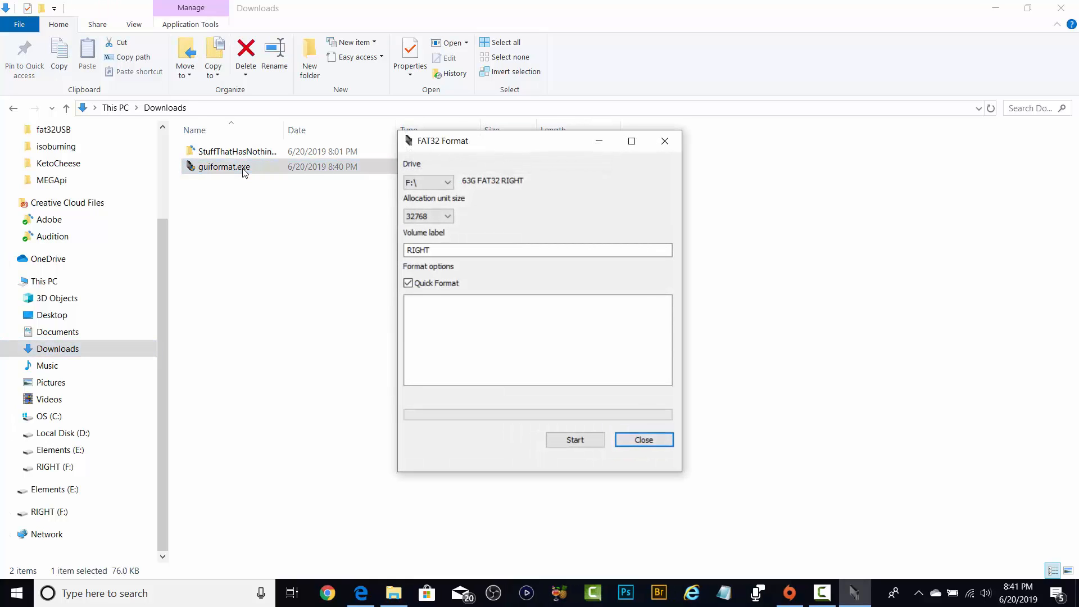
pyautogui.moveTo(436, 251); pyautogui.dragTo(353, 258)
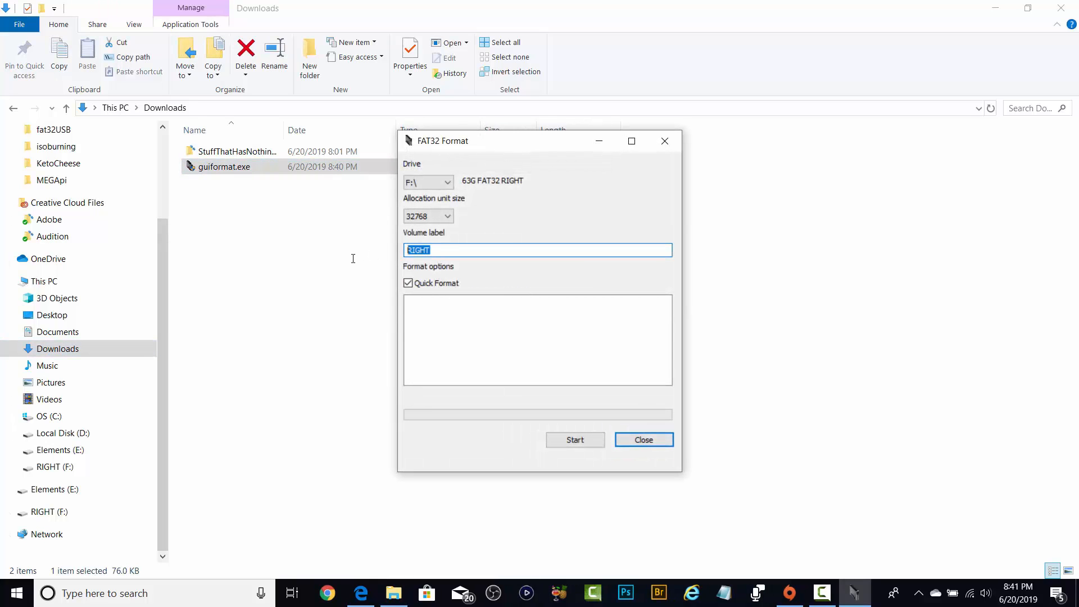
pyautogui.write('ERROR')
pyautogui.click(444, 216)
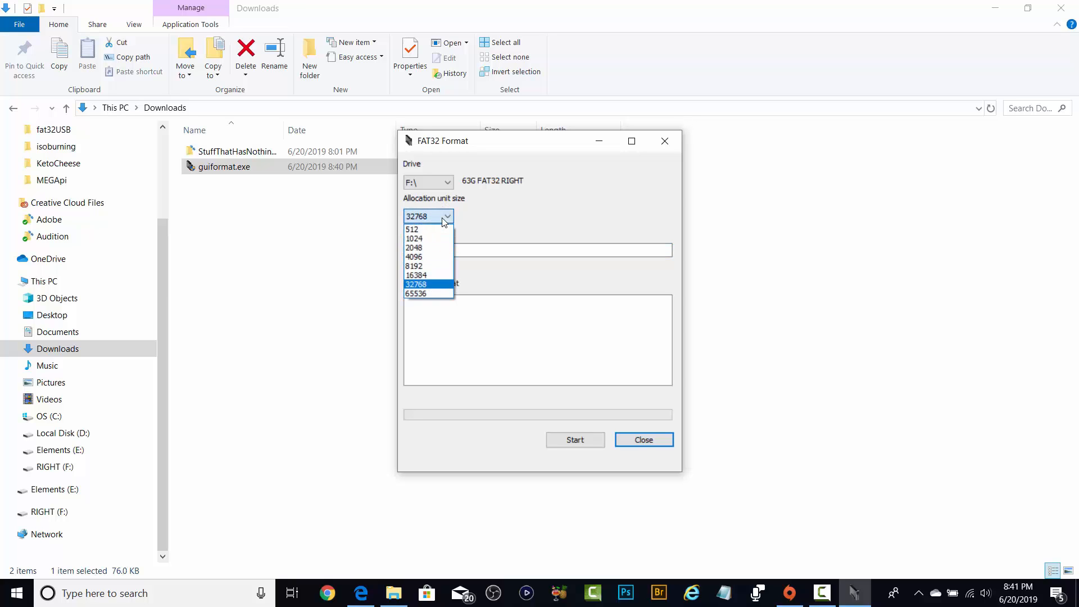
pyautogui.click(441, 291)
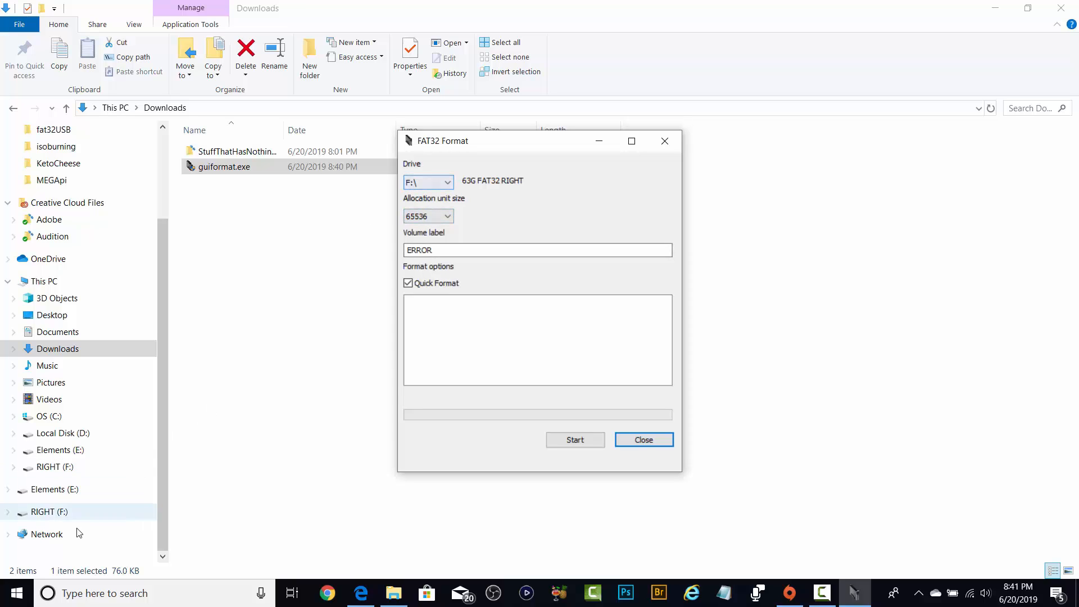
# Try to format drive F: with the File Explorer window still open, and dismiss the resulting message
pyautogui.click(558, 442)
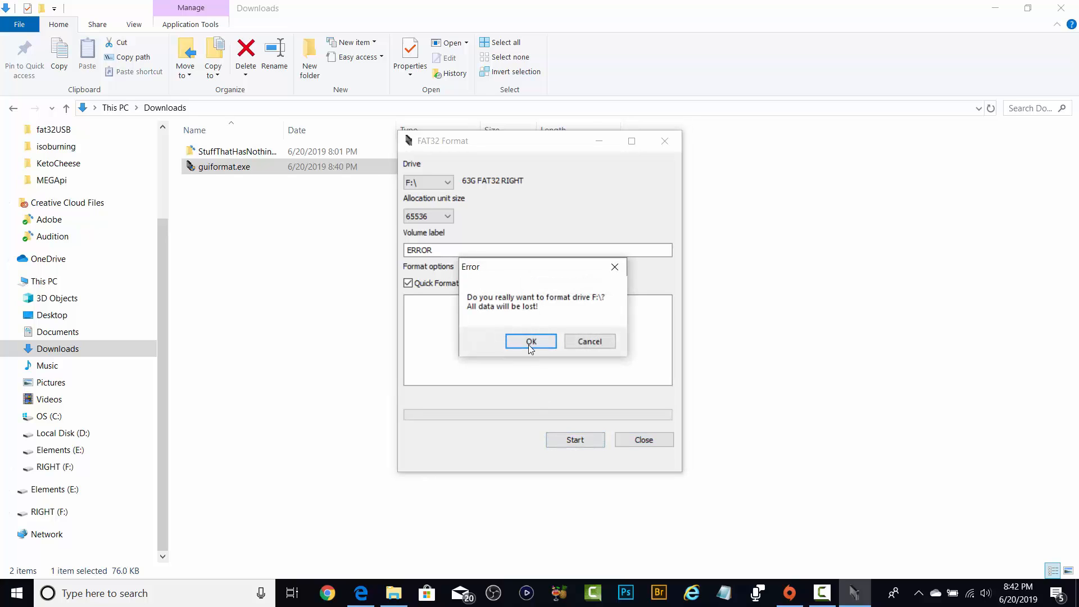
pyautogui.click(531, 347)
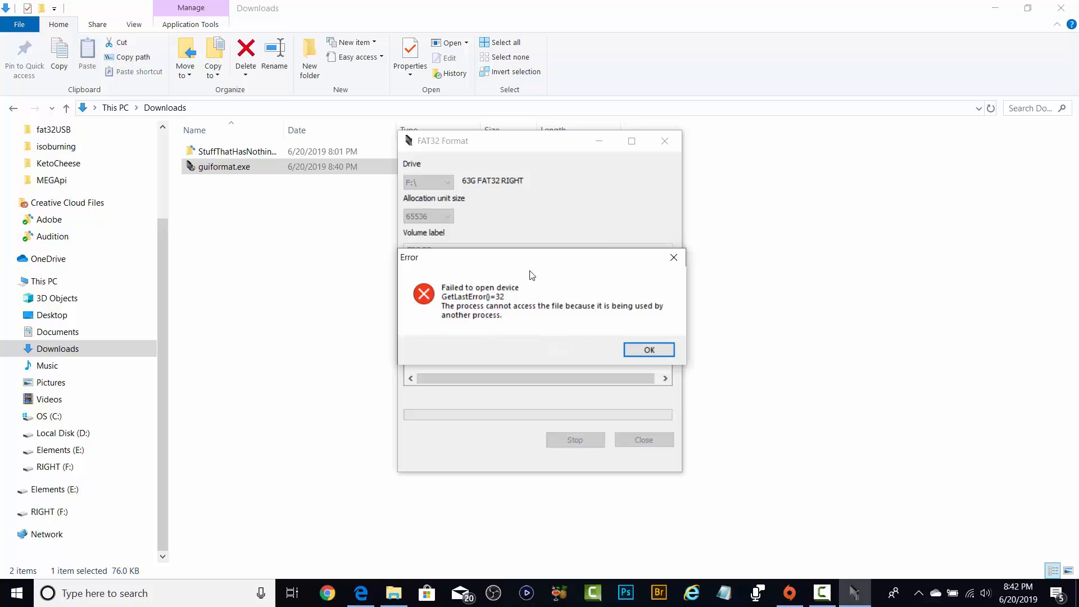
pyautogui.click(656, 351)
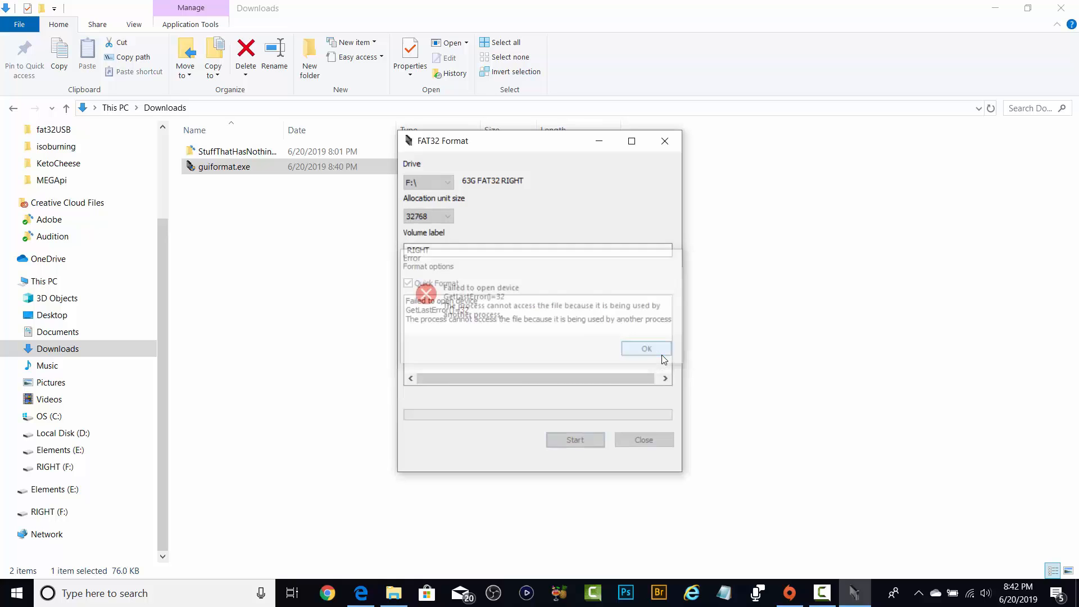
# Close the File Explorer window, quick-format drive F: with volume label RIGHT and allocation unit size 32768, and close the formatting utility
pyautogui.click(1075, 9)
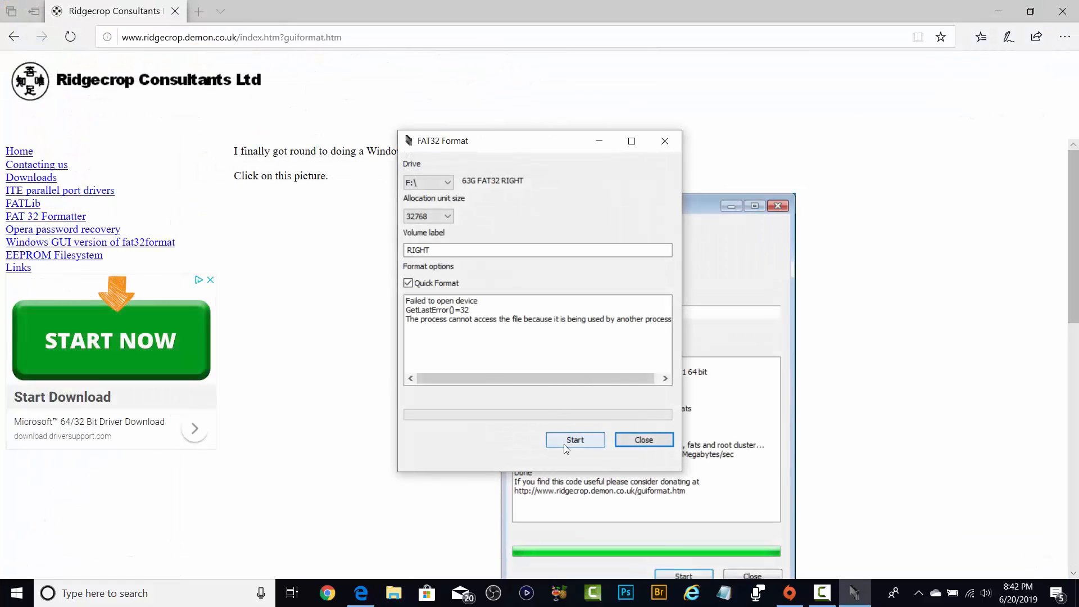
pyautogui.click(568, 442)
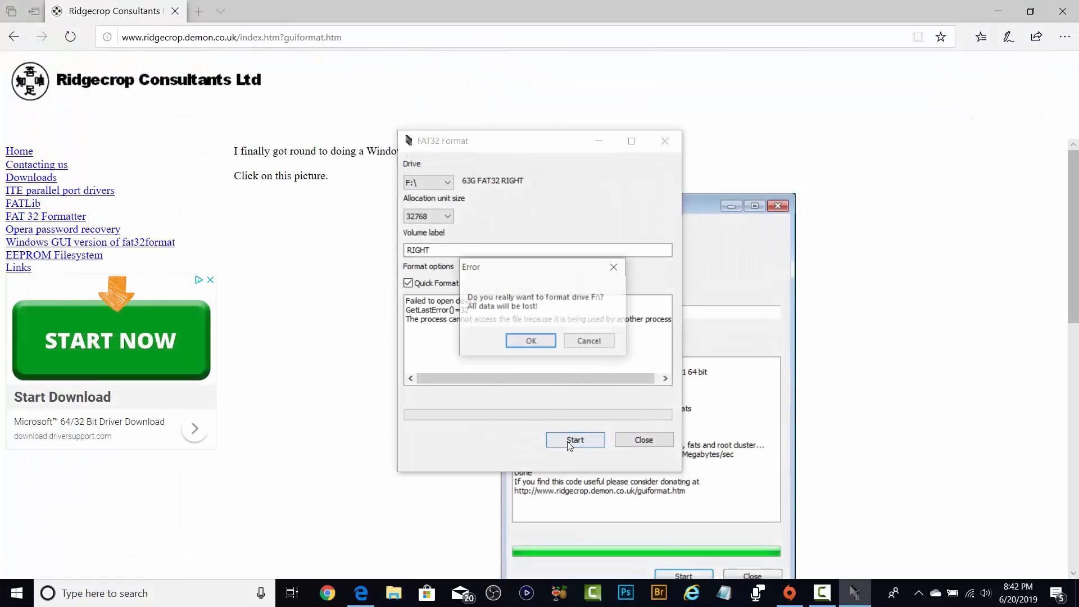
pyautogui.click(530, 341)
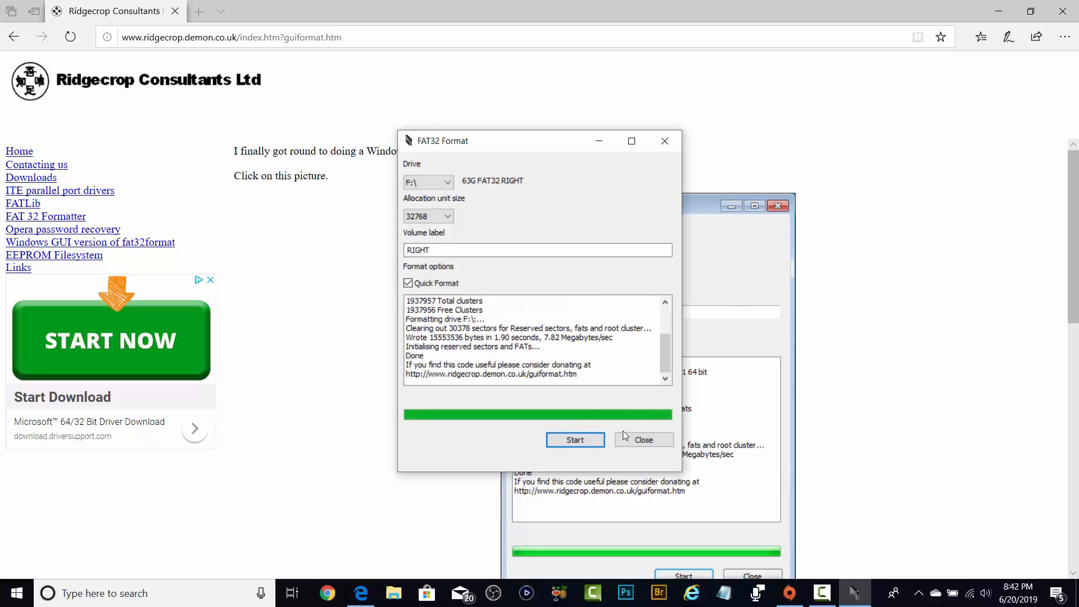
pyautogui.click(643, 443)
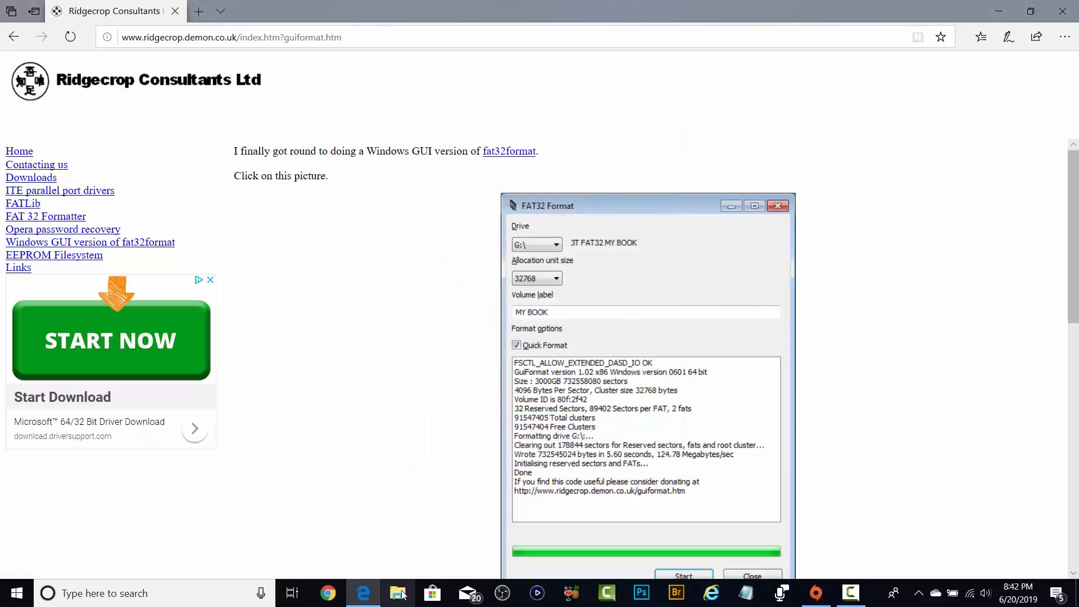
# Reopen File Explorer, check the file system and capacity in the RIGHT (F:) drive's properties, and dismiss the dialog
pyautogui.click(402, 599)
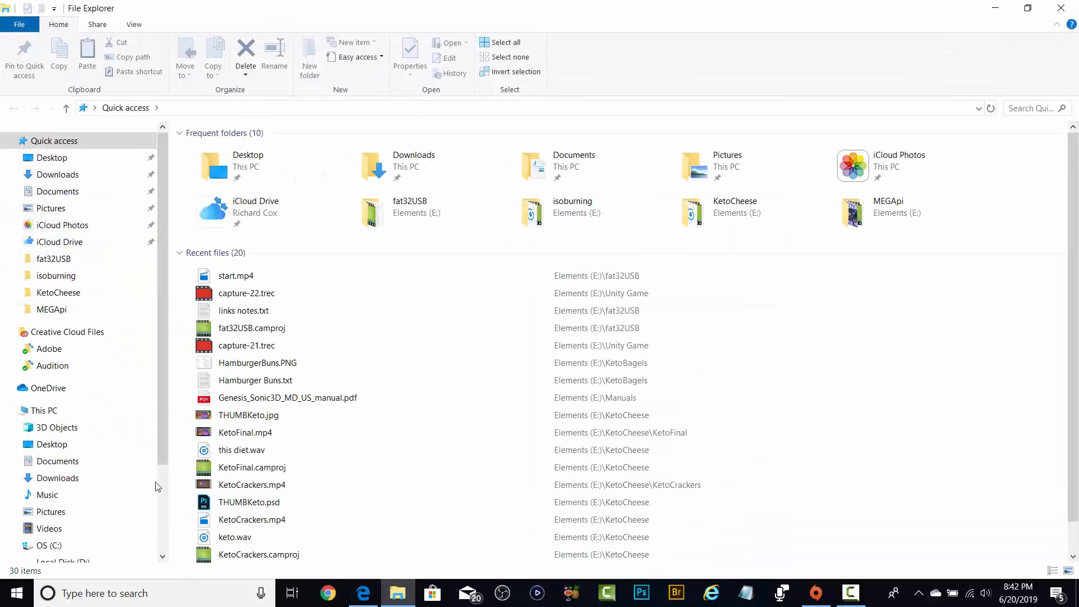
pyautogui.moveTo(161, 447); pyautogui.dragTo(158, 548)
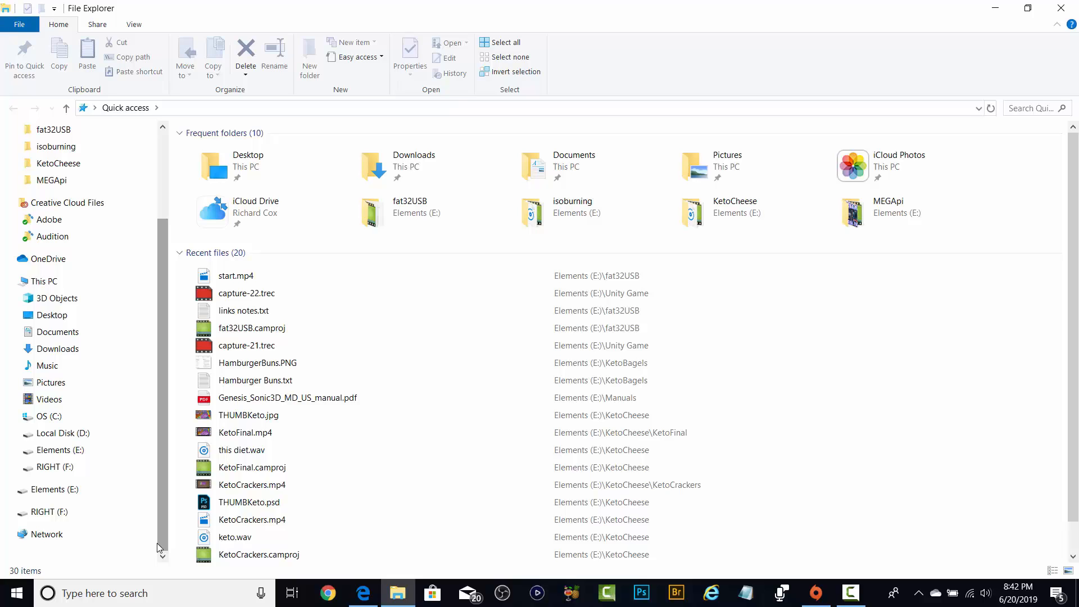
pyautogui.click(86, 518)
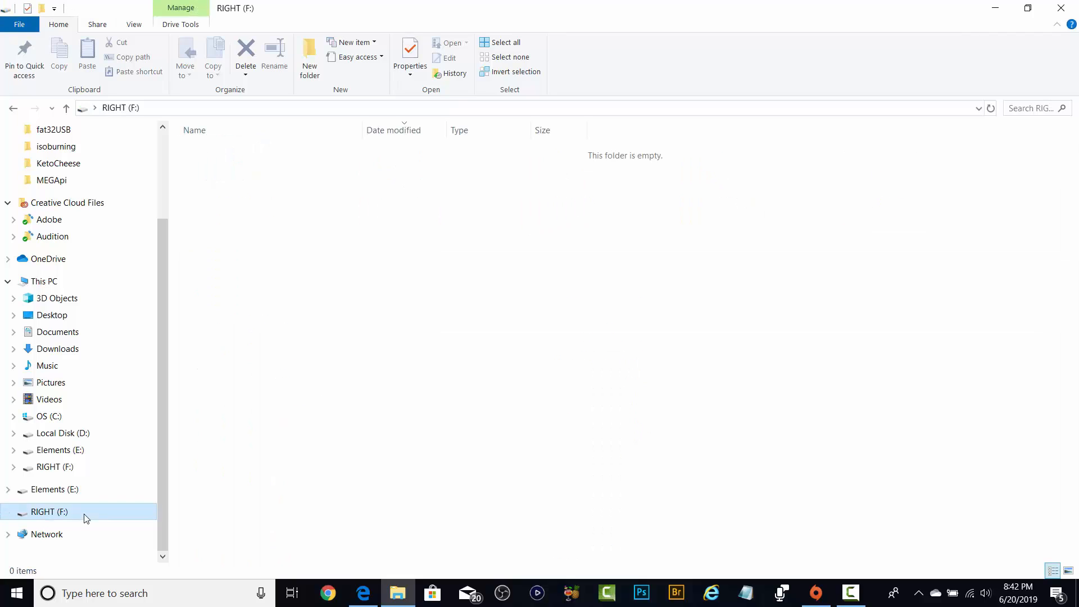
pyautogui.rightClick(86, 518)
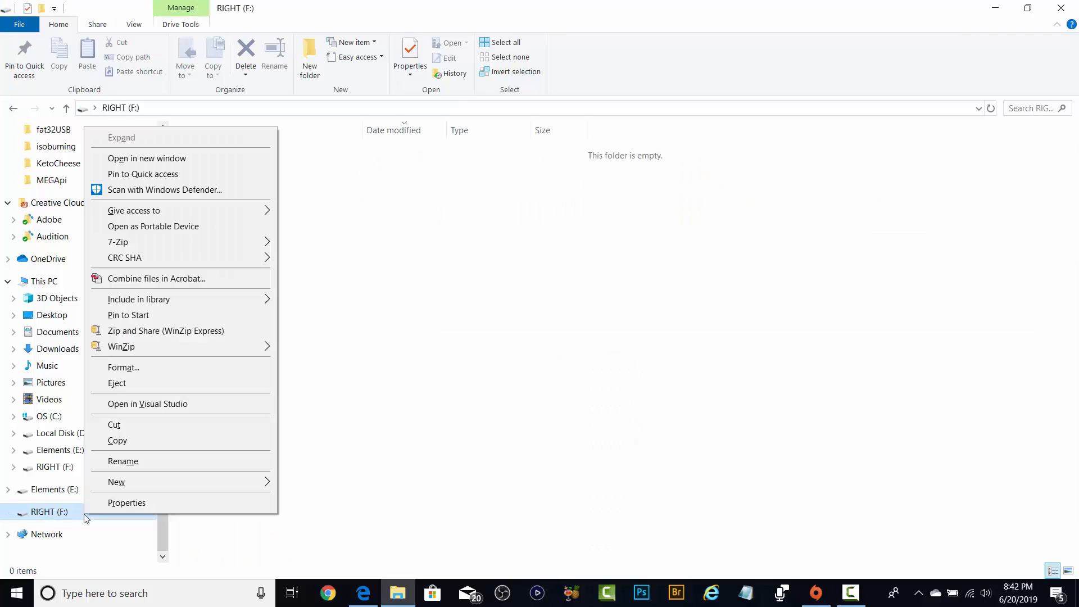
pyautogui.click(132, 502)
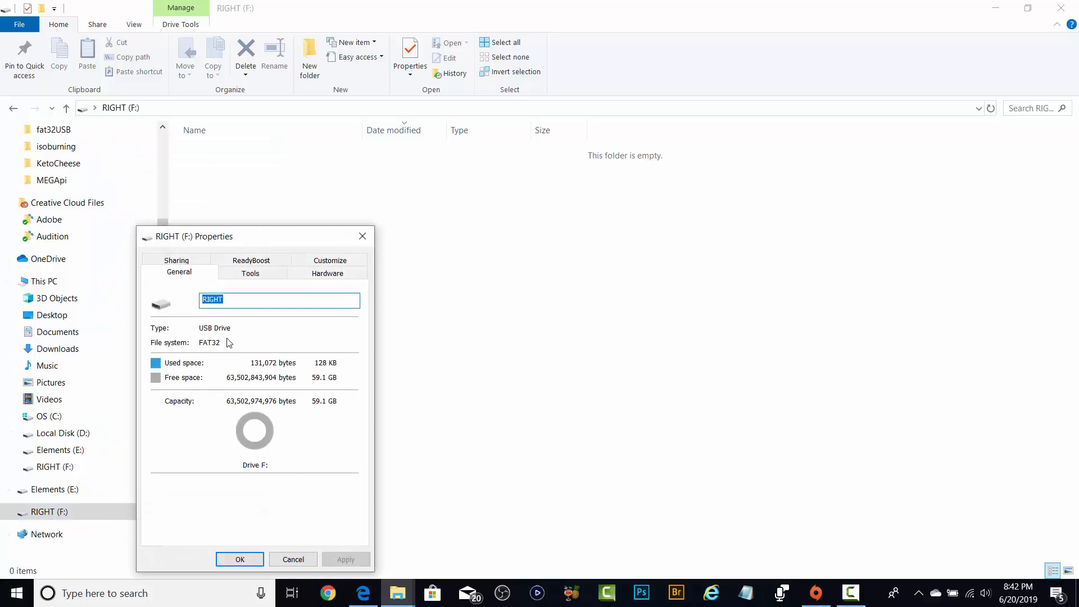
pyautogui.click(304, 560)
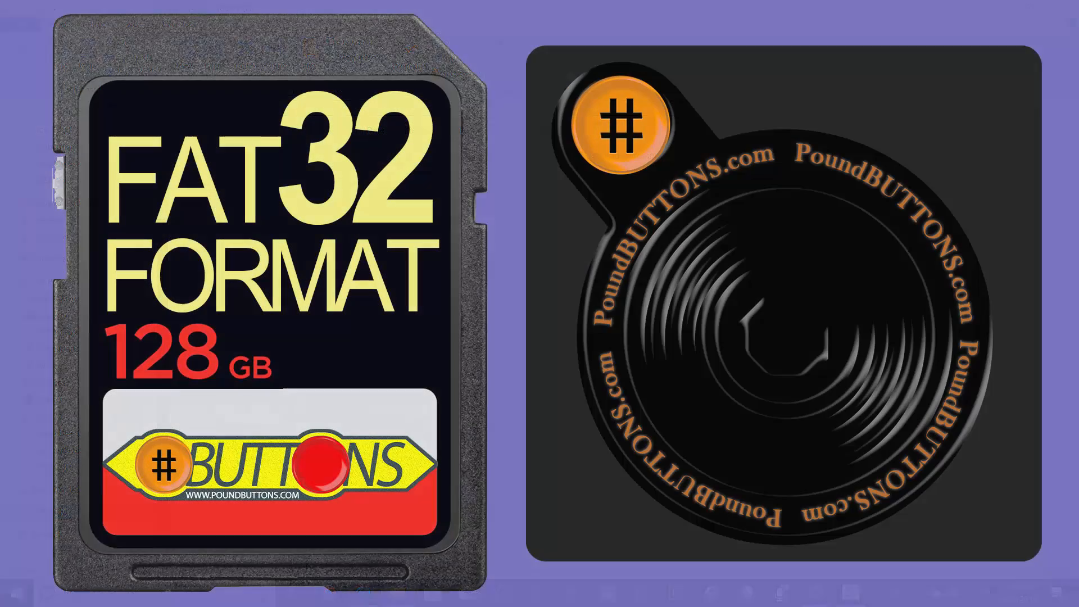